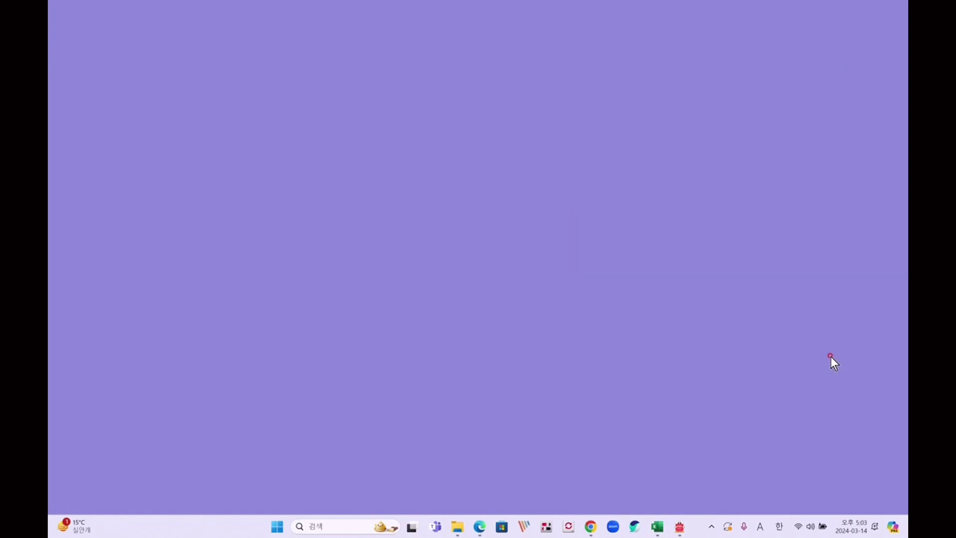
Switch to Microsoft Edge, show its Copilot sidebar, and minimize the browser.
{"action": "left_click", "coordinate": [479, 527]}
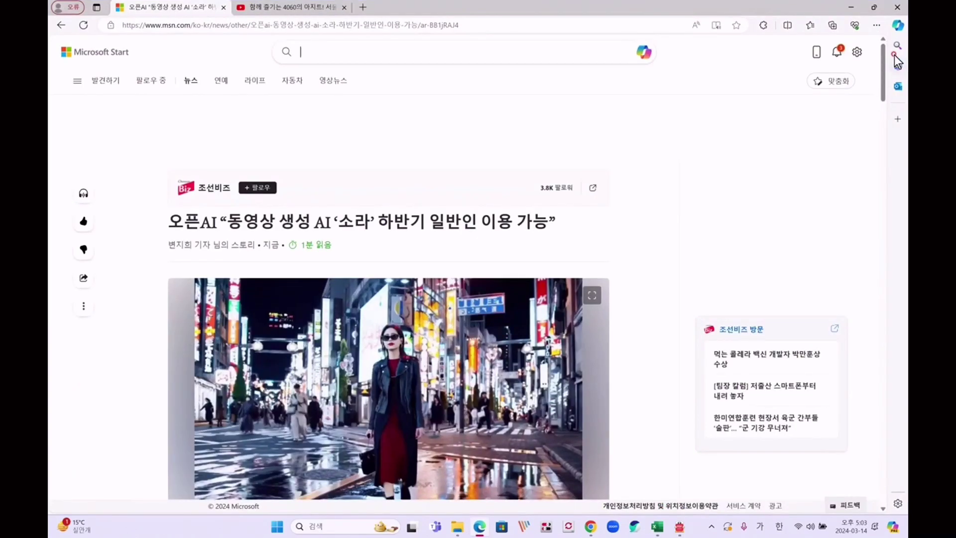
{"action": "left_click", "coordinate": [891, 28]}
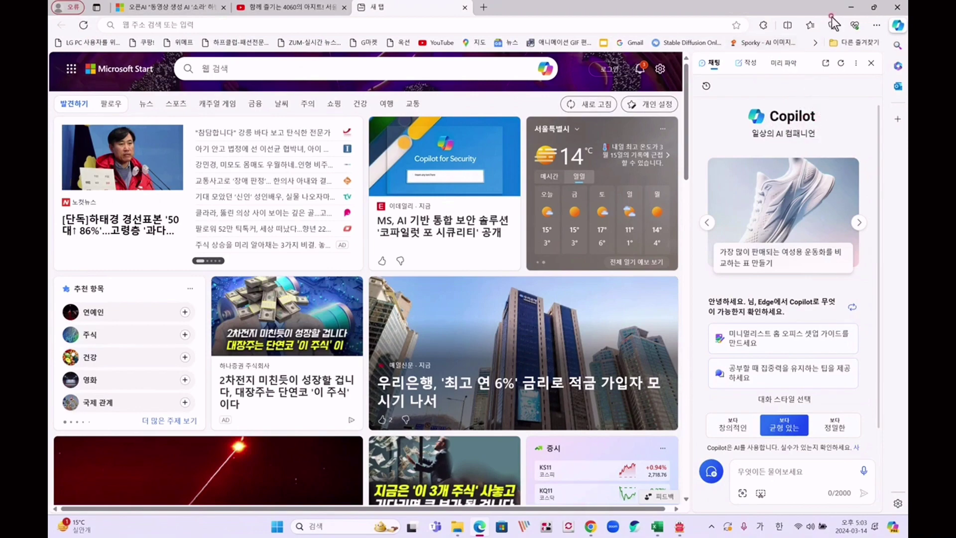
{"action": "left_click", "coordinate": [852, 7]}
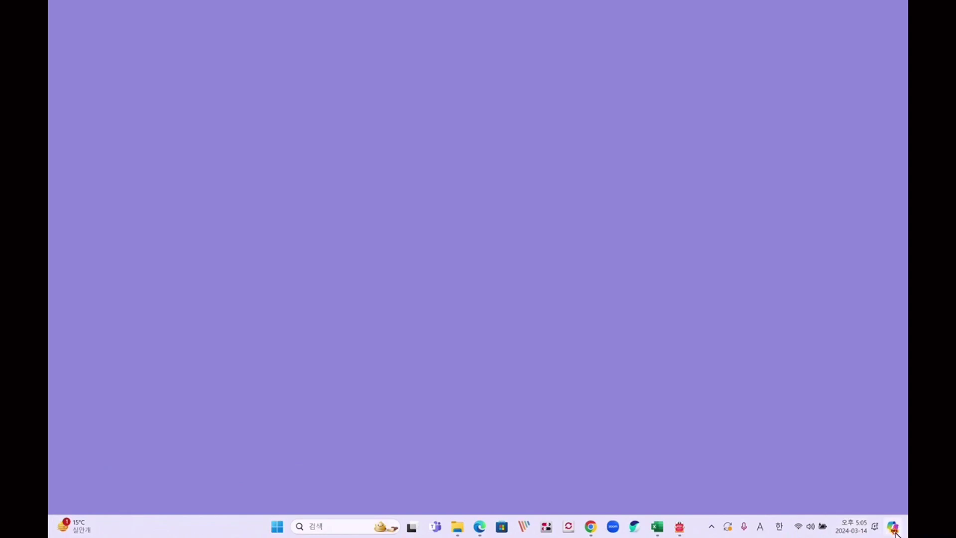
Turn on the Copilot(미리 보기) item in the Windows taskbar settings and close the settings window.
{"action": "right_click", "coordinate": [181, 523]}
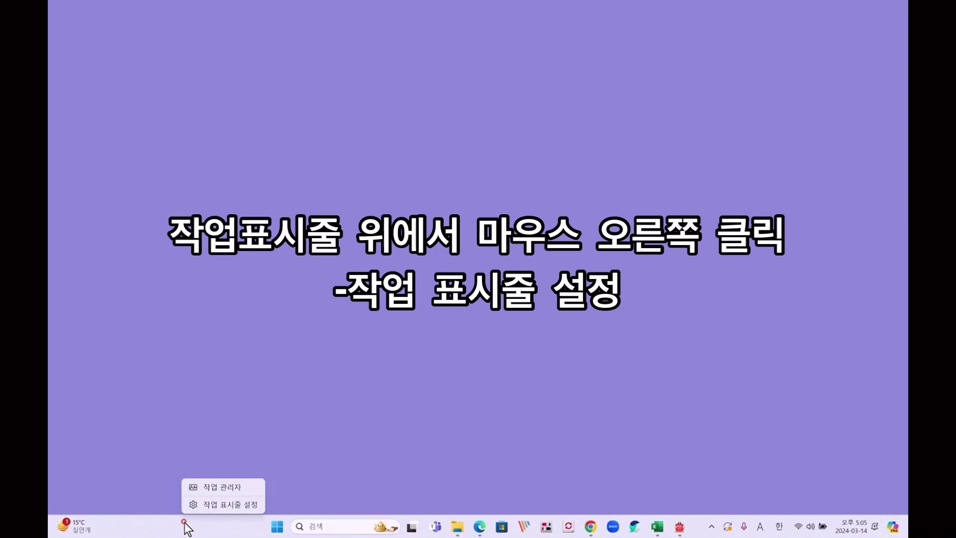
{"action": "left_click", "coordinate": [215, 506]}
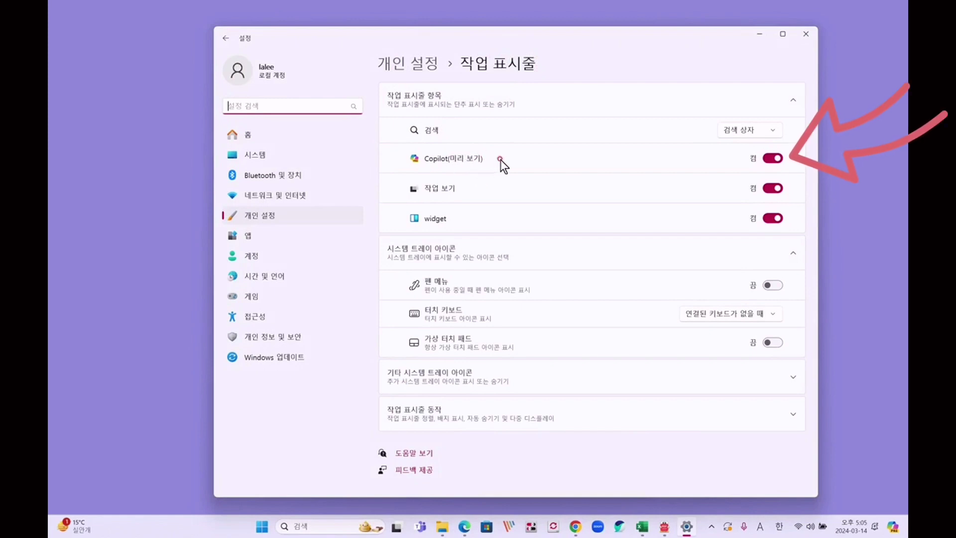
{"action": "left_click", "coordinate": [773, 158]}
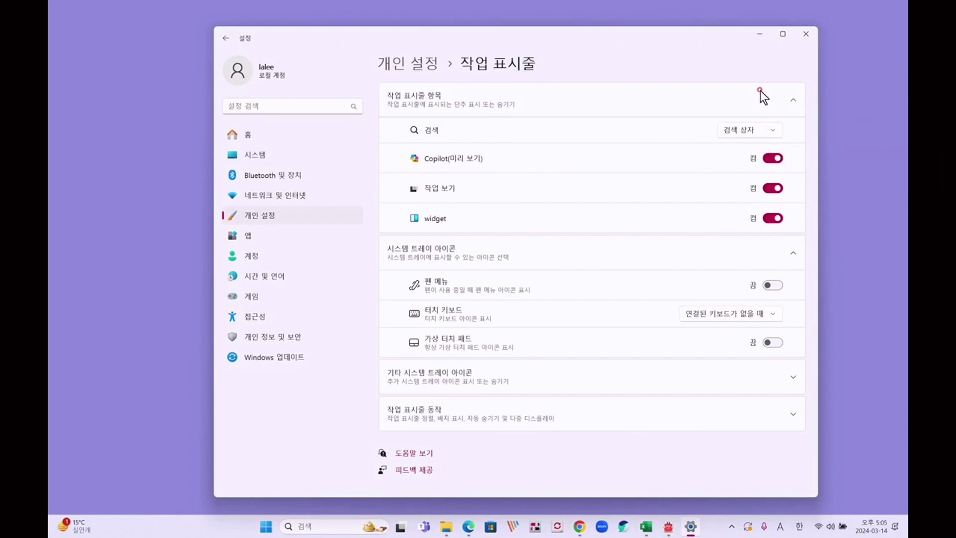
{"action": "left_click", "coordinate": [812, 33]}
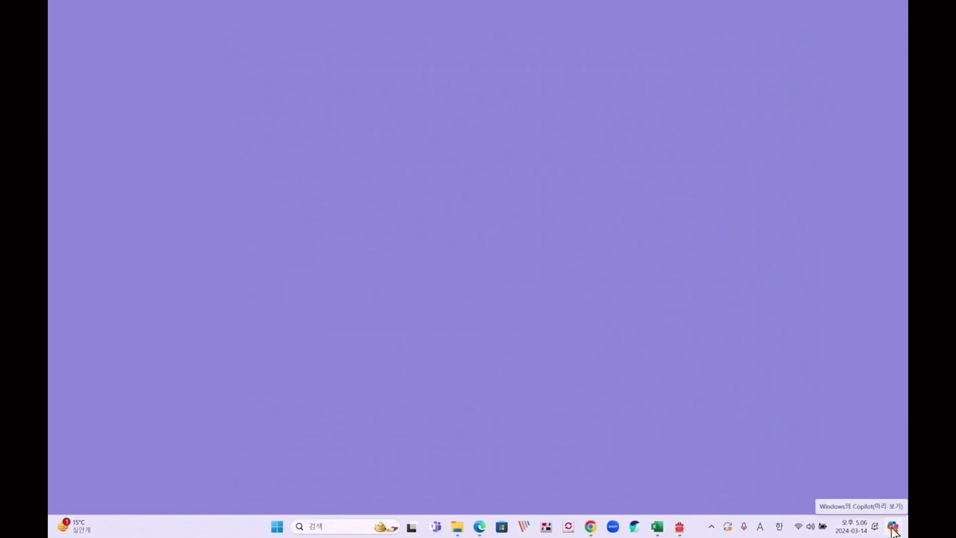
Open Windows Copilot from the desktop and look at its question box and additional options.
{"action": "left_click", "coordinate": [894, 530]}
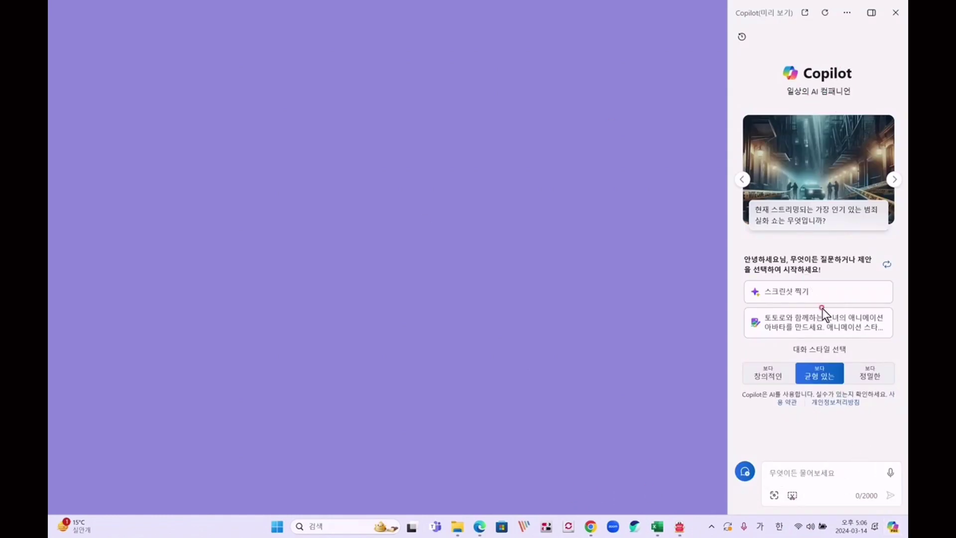
{"action": "left_click", "coordinate": [801, 473]}
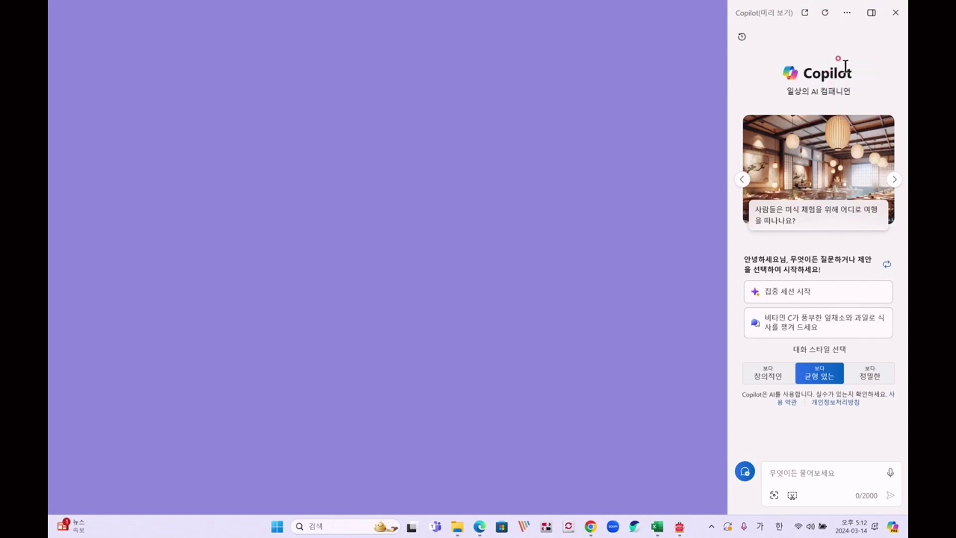
{"action": "left_click", "coordinate": [847, 12]}
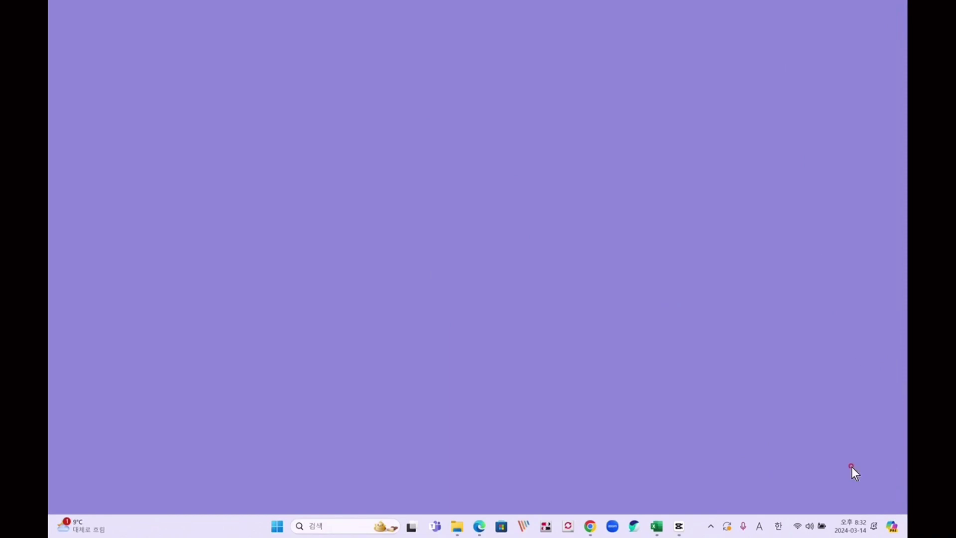
Open Windows Copilot, compare it with Microsoft Edge's Copilot sidebar by hiding and showing the sidebar, and minimize Edge.
{"action": "left_click", "coordinate": [892, 526]}
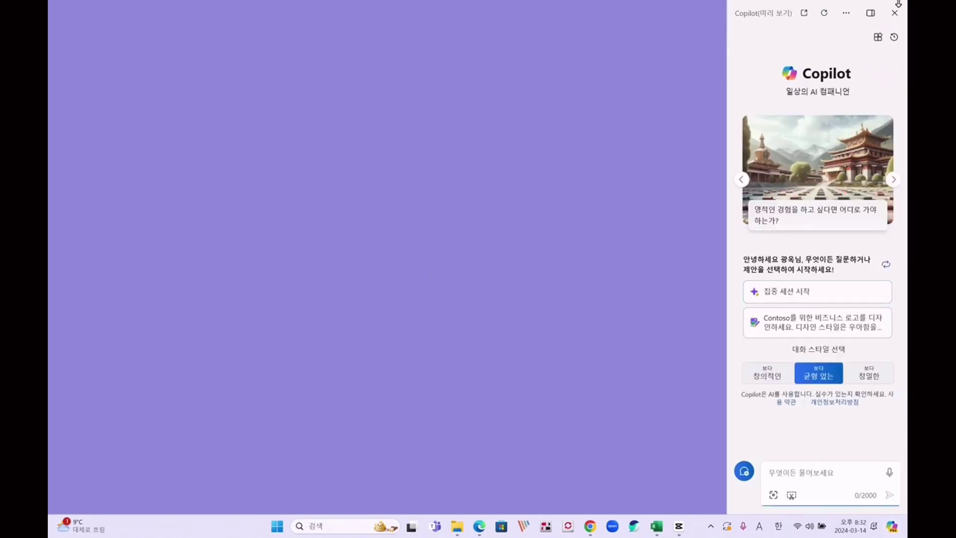
{"action": "left_click", "coordinate": [479, 526]}
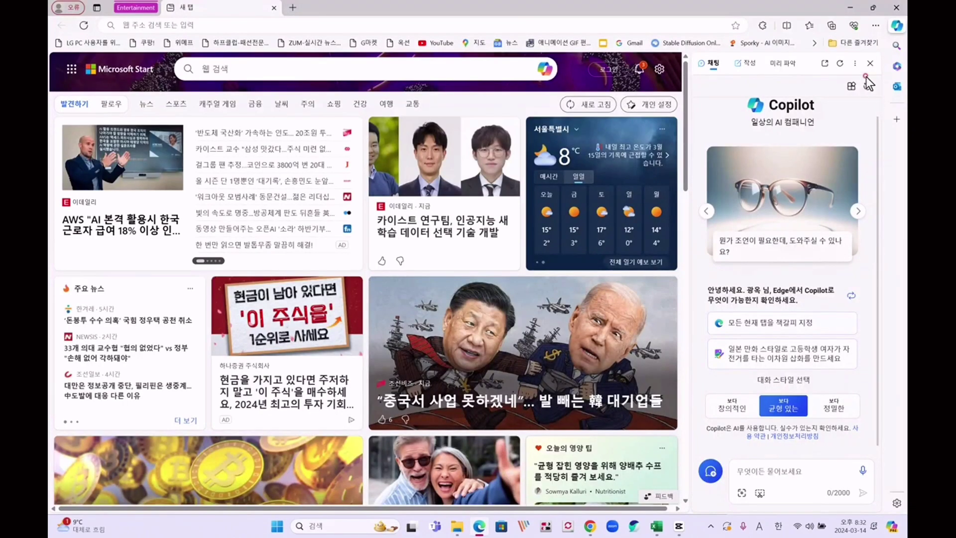
{"action": "left_click", "coordinate": [872, 63]}
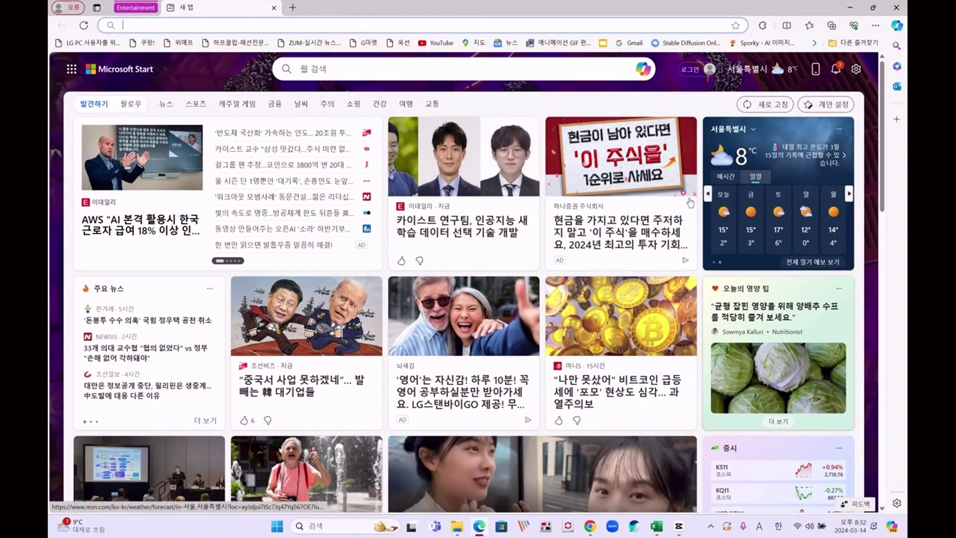
{"action": "left_click", "coordinate": [896, 25]}
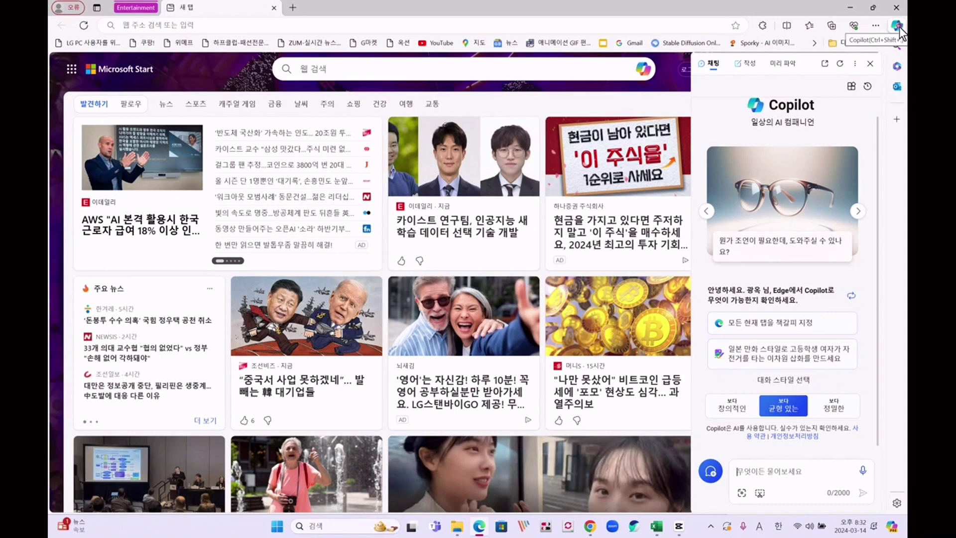
{"action": "left_click", "coordinate": [900, 28]}
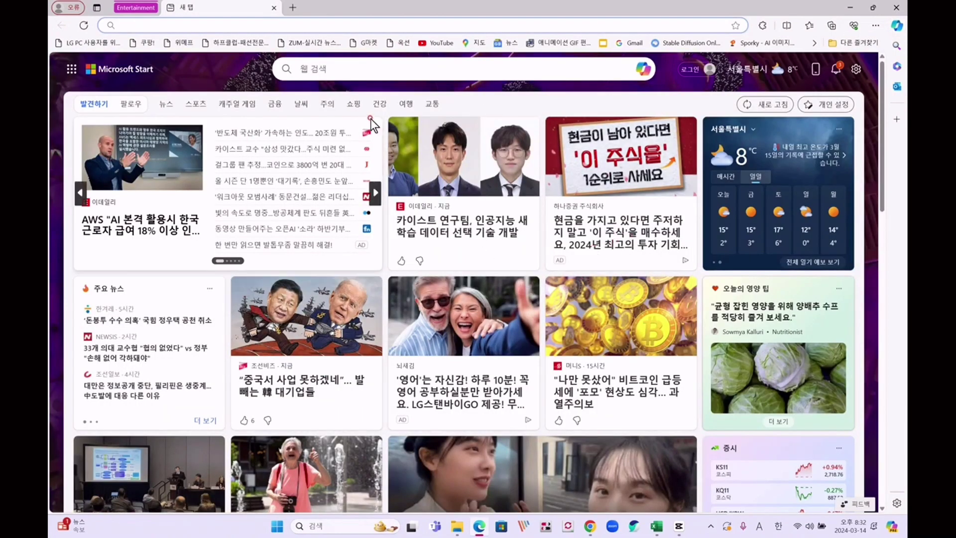
{"action": "left_click", "coordinate": [850, 8]}
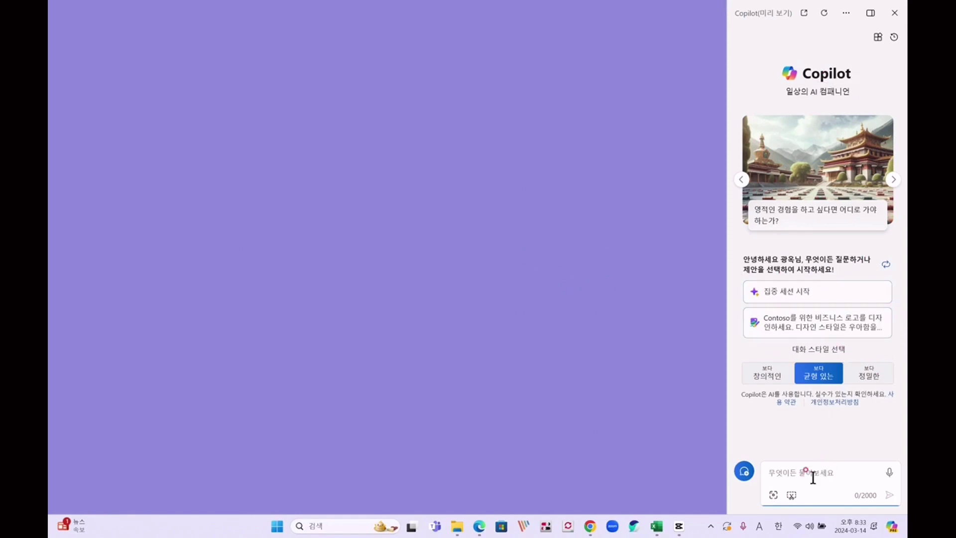
Attach the car picture to the Windows Copilot chat and ask "이것은 무엇의 사진이니?".
{"action": "left_click", "coordinate": [773, 496]}
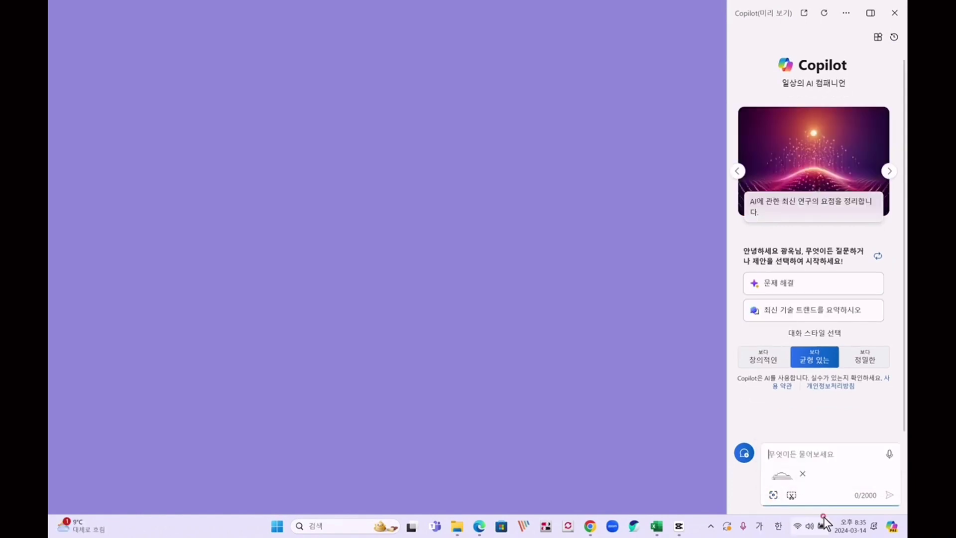
{"action": "type", "text": "이거 ㅅ"}
{"action": "key", "text": "BackSpace"}
{"action": "key", "text": "BackSpace"}
{"action": "key", "text": "BackSpace"}
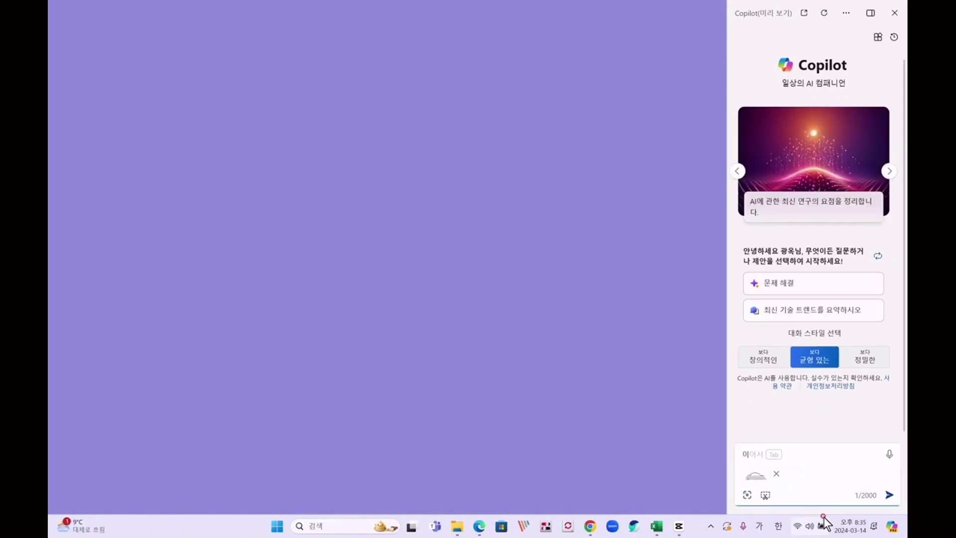
{"action": "type", "text": "것은 무엇의 사진이니?"}
{"action": "key", "text": "Return"}
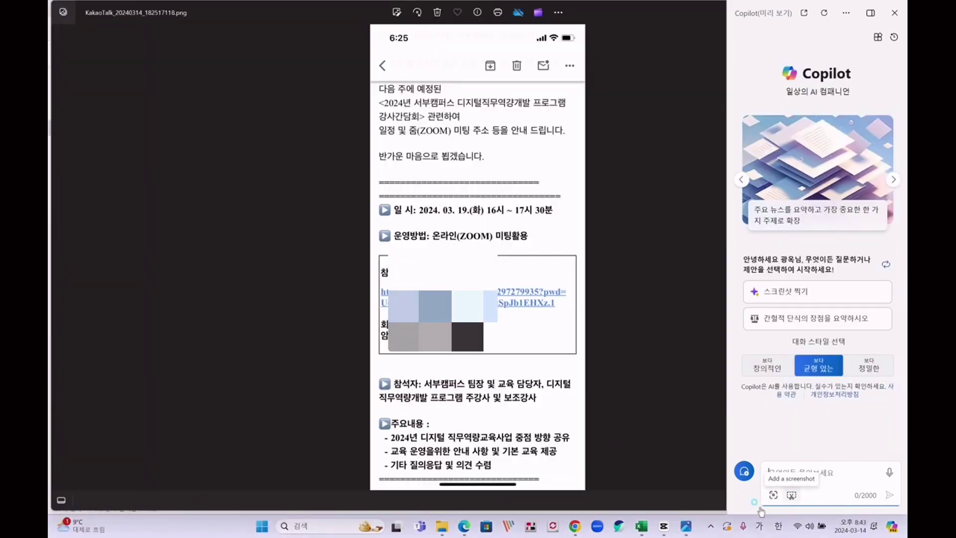
Attach a Copilot screenshot of the meeting notice from "다음 주에 예정된" down to the "운영방법" line.
{"action": "left_click", "coordinate": [792, 496]}
{"action": "left_click_drag", "start_coordinate": [375, 82], "coordinate": [575, 249]}
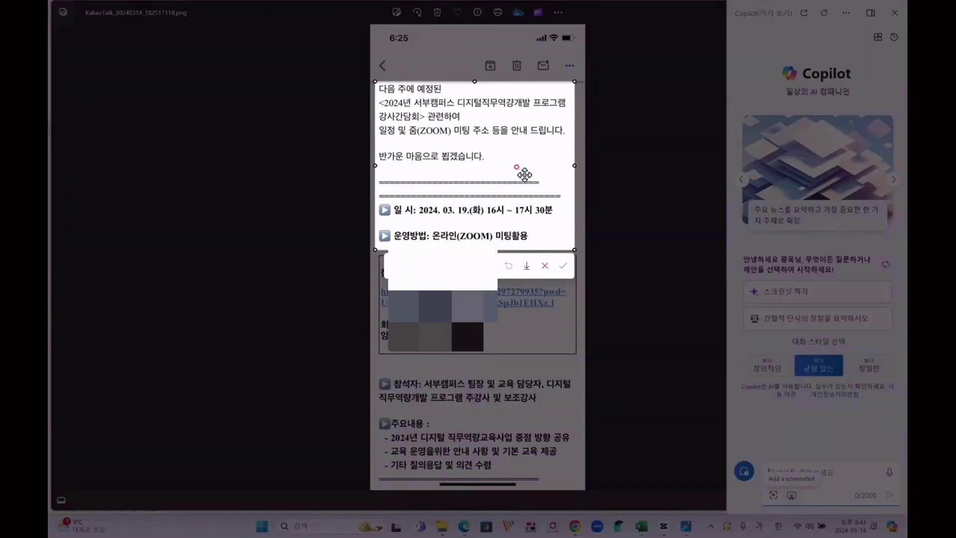
{"action": "left_click", "coordinate": [563, 266]}
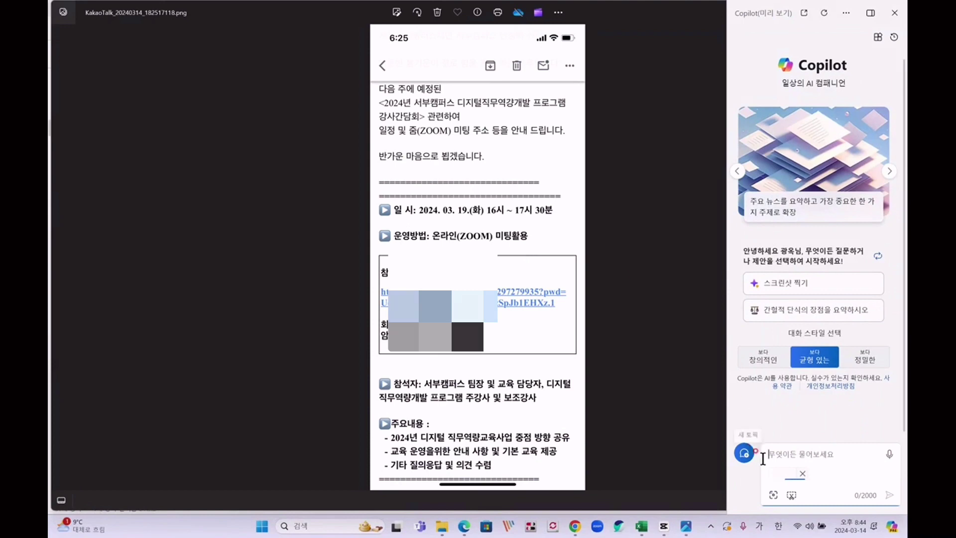
Send the attached screenshot to Copilot with the prompt "ocr해줘".
{"action": "left_click", "coordinate": [788, 463]}
{"action": "left_click", "coordinate": [795, 469]}
{"action": "left_click", "coordinate": [796, 466]}
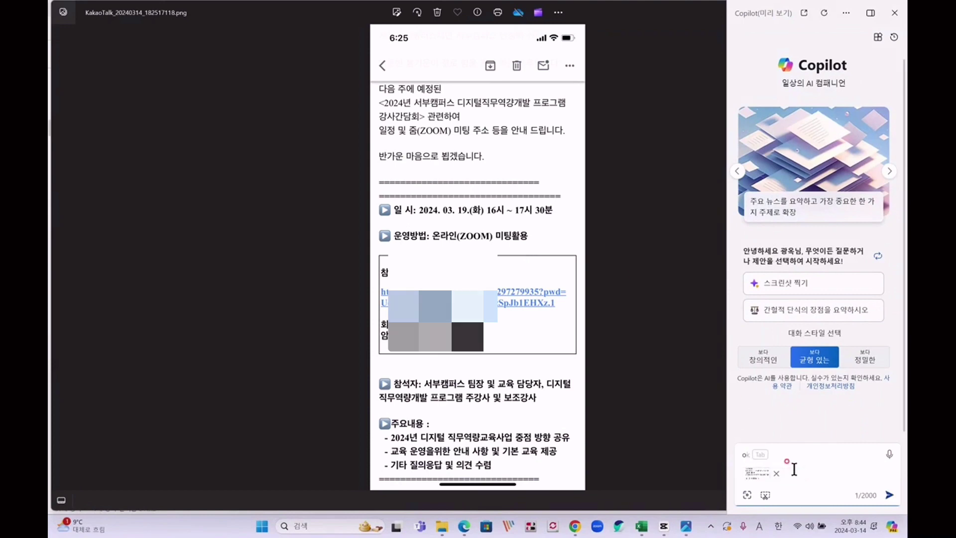
{"action": "type", "text": "ocr해줘"}
{"action": "key", "text": "Return"}
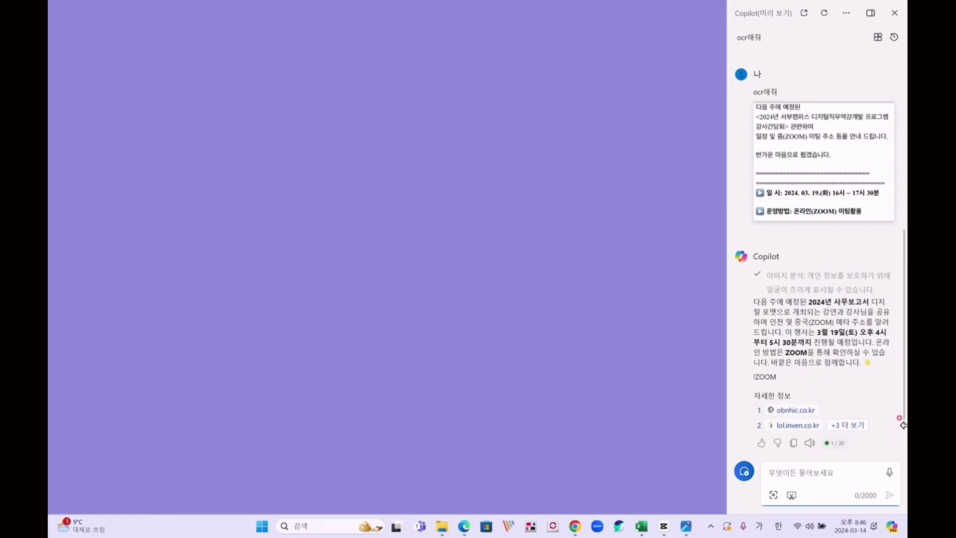
Close the Windows Copilot pane and switch to Microsoft Edge.
{"action": "left_click", "coordinate": [894, 13]}
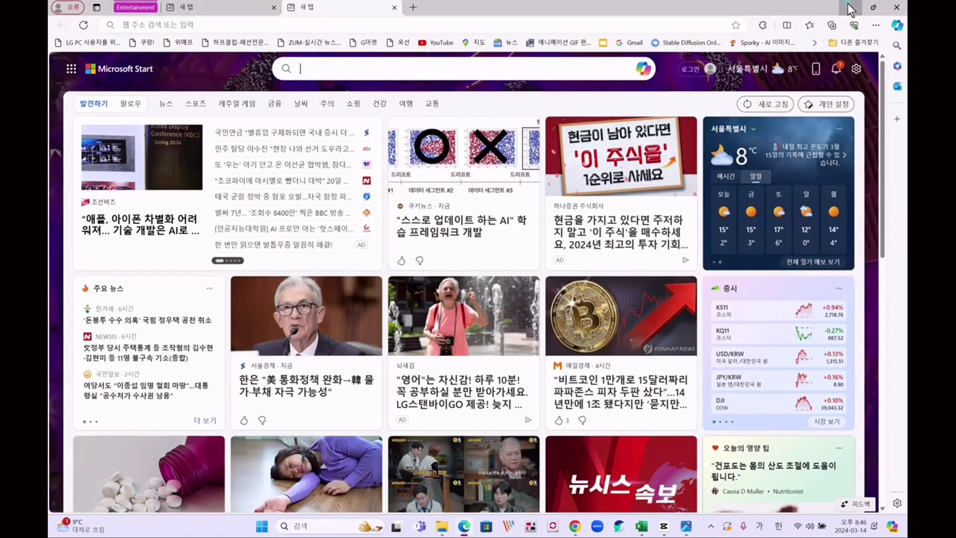
{"action": "left_click", "coordinate": [465, 530]}
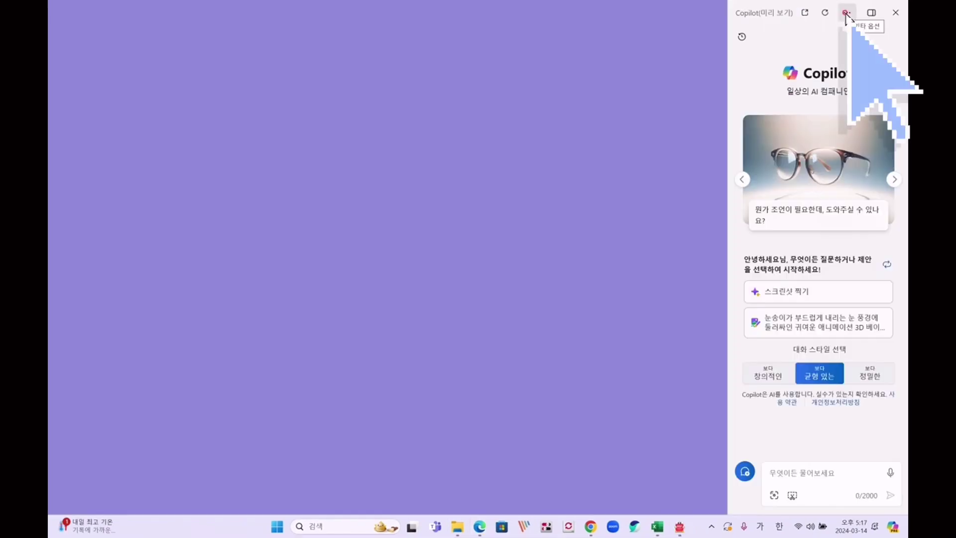
Allow Copilot to use Microsoft Edge content in the Copilot settings and return to the chat.
{"action": "left_click", "coordinate": [846, 13]}
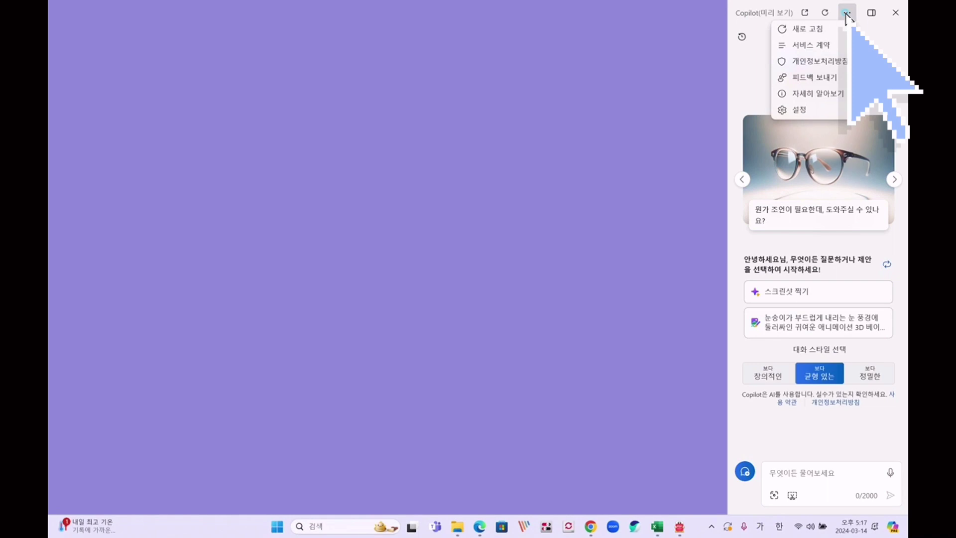
{"action": "left_click", "coordinate": [824, 110]}
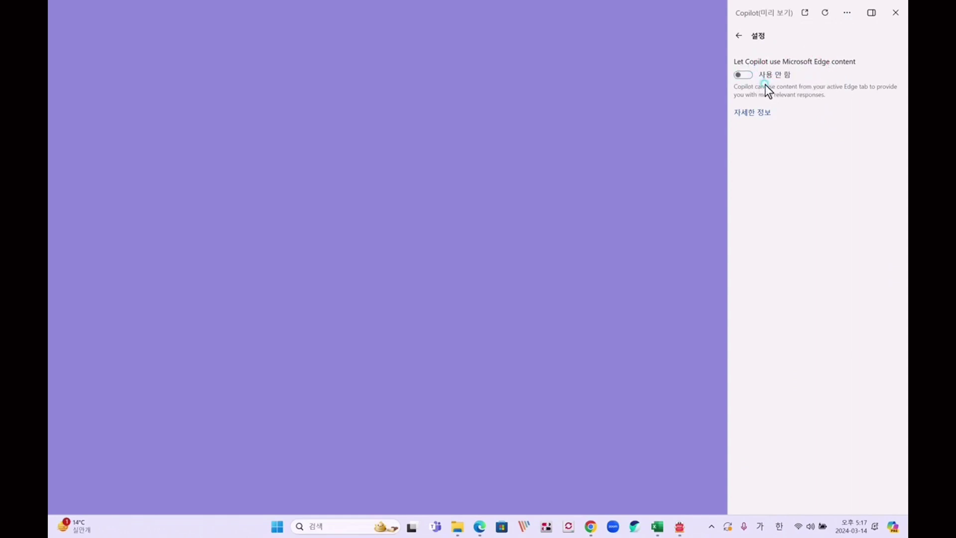
{"action": "left_click", "coordinate": [741, 75]}
{"action": "left_click", "coordinate": [738, 36]}
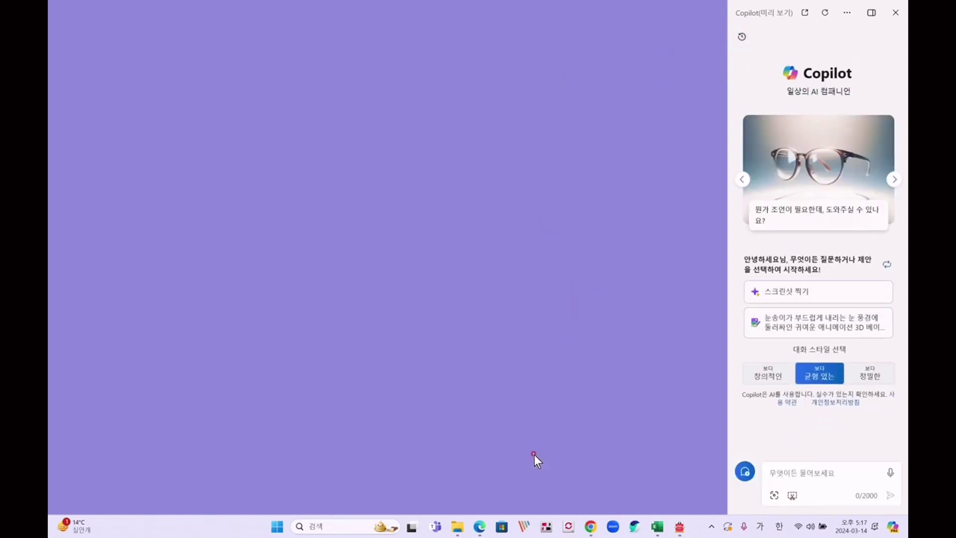
In Microsoft Edge, show the OpenAI Sora news article and ask the Copilot sidebar "내용을 요약해줘".
{"action": "left_click", "coordinate": [480, 527]}
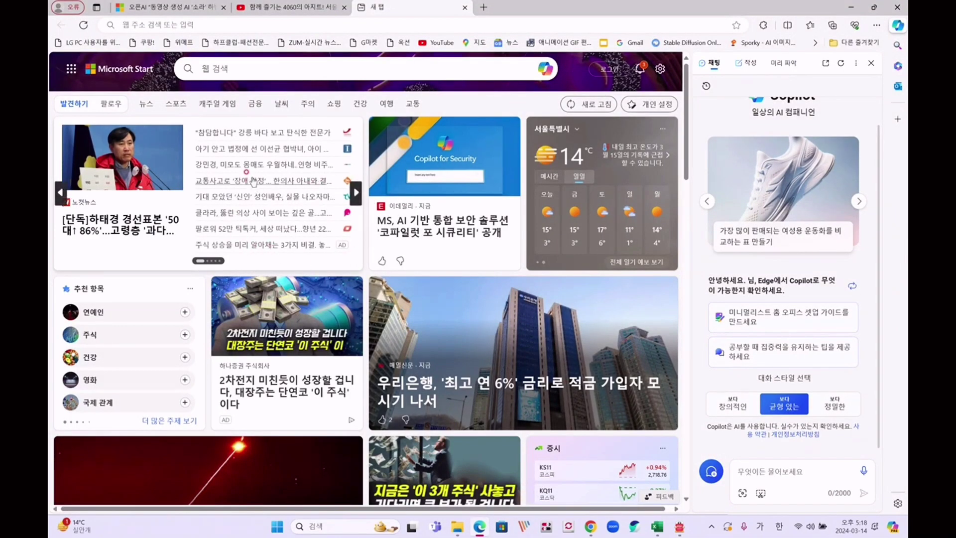
{"action": "left_click", "coordinate": [197, 8]}
{"action": "left_click_drag", "start_coordinate": [689, 256], "coordinate": [693, 100]}
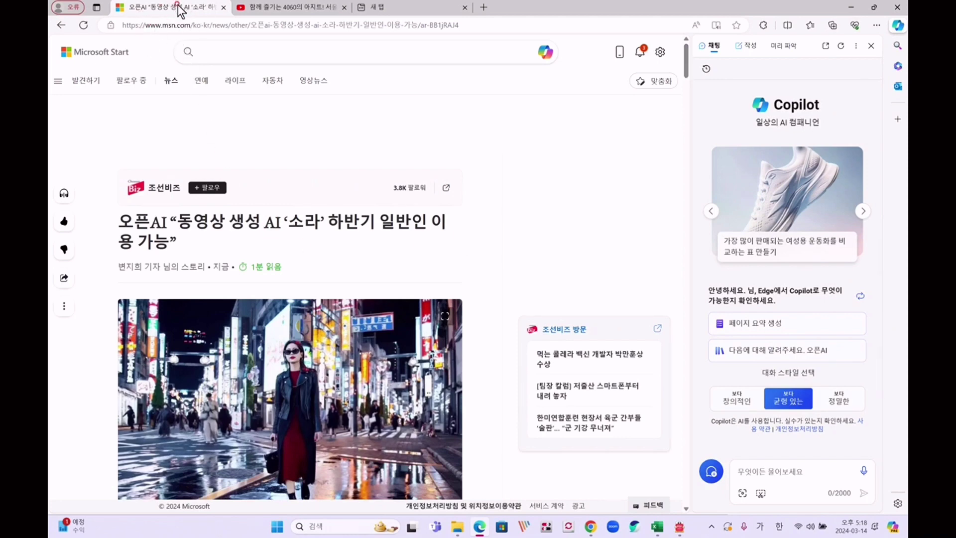
{"action": "left_click", "coordinate": [764, 472]}
{"action": "type", "text": "내용을 이"}
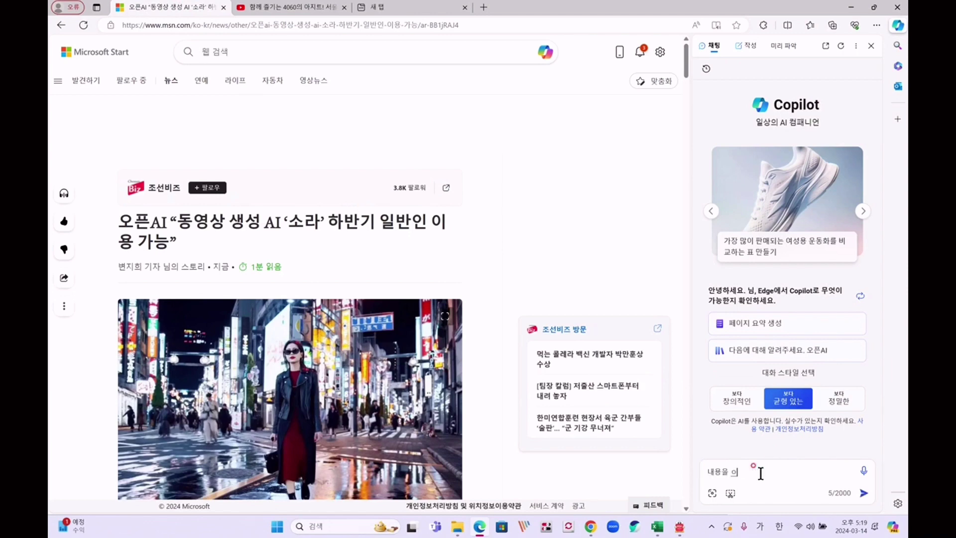
{"action": "type", "text": "약해줘"}
{"action": "key", "text": "Return"}
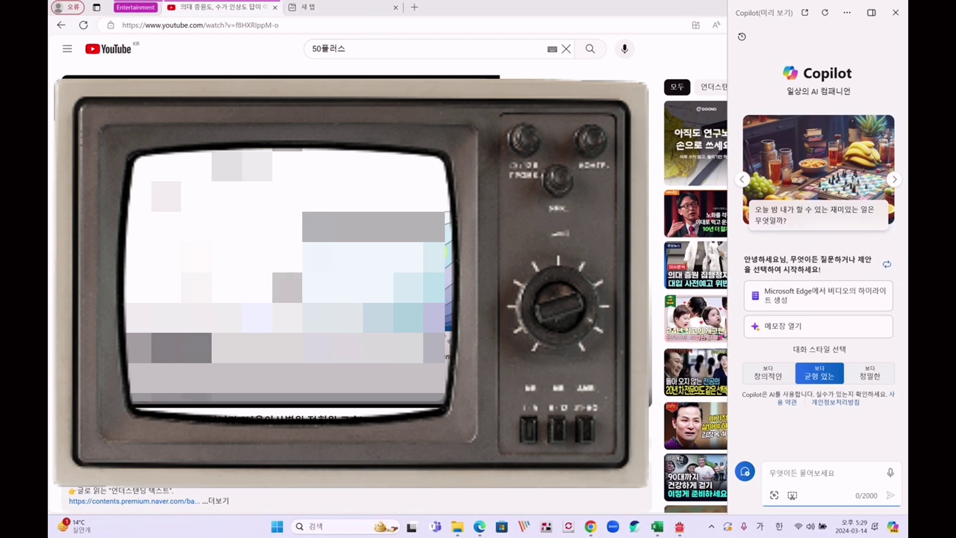
Ask Windows Copilot to summarize the open YouTube video with the prompt "내용을 요약해줘".
{"action": "left_click", "coordinate": [792, 471]}
{"action": "type", "text": "내용을 요약해줘"}
{"action": "key", "text": "Return"}
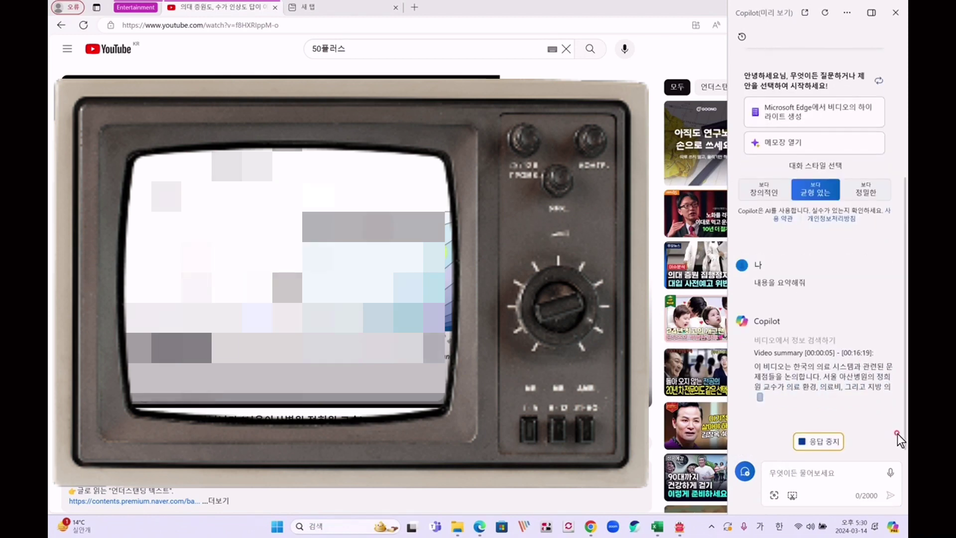
{"action": "left_click", "coordinate": [900, 434]}
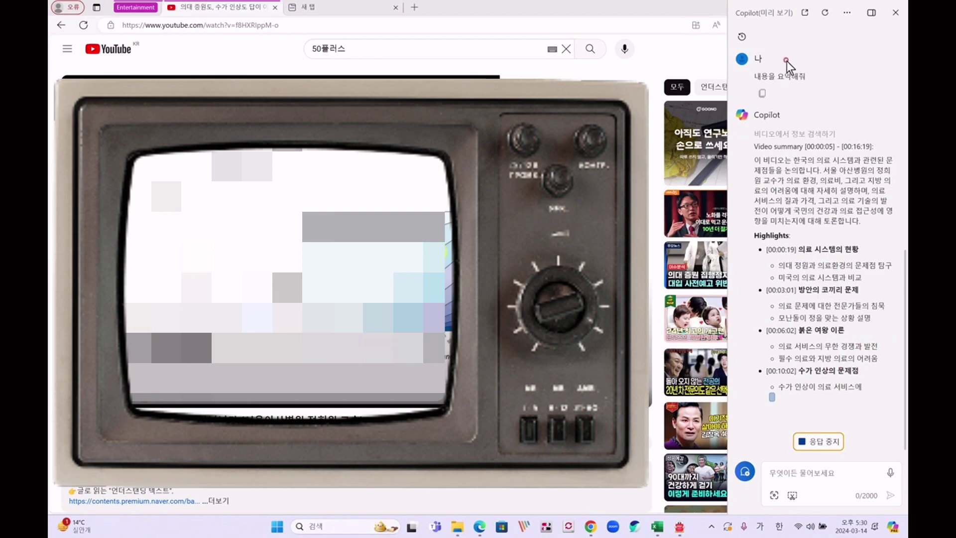
{"action": "left_click", "coordinate": [849, 13]}
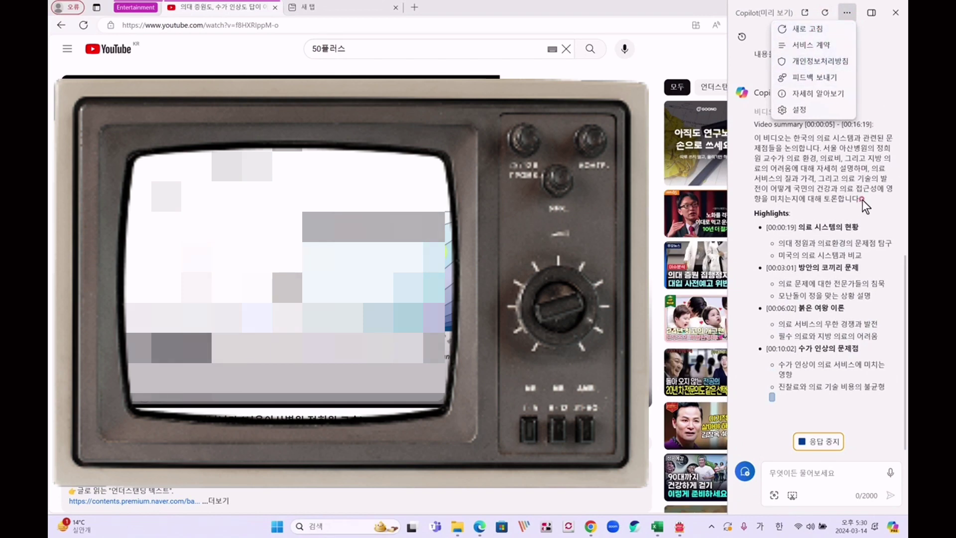
{"action": "left_click", "coordinate": [834, 206]}
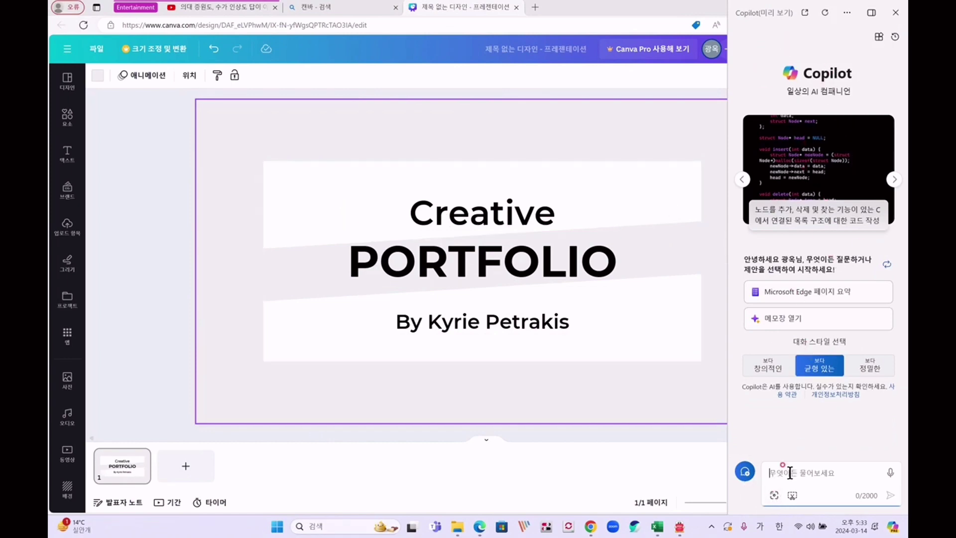
Ask Copilot for a YouTube video title with the prompt "코파일럿을 주제로 유튜브영상을 만들었는데 제목을 뭐라고 하면 좋을까".
{"action": "type", "text": "코파일"}
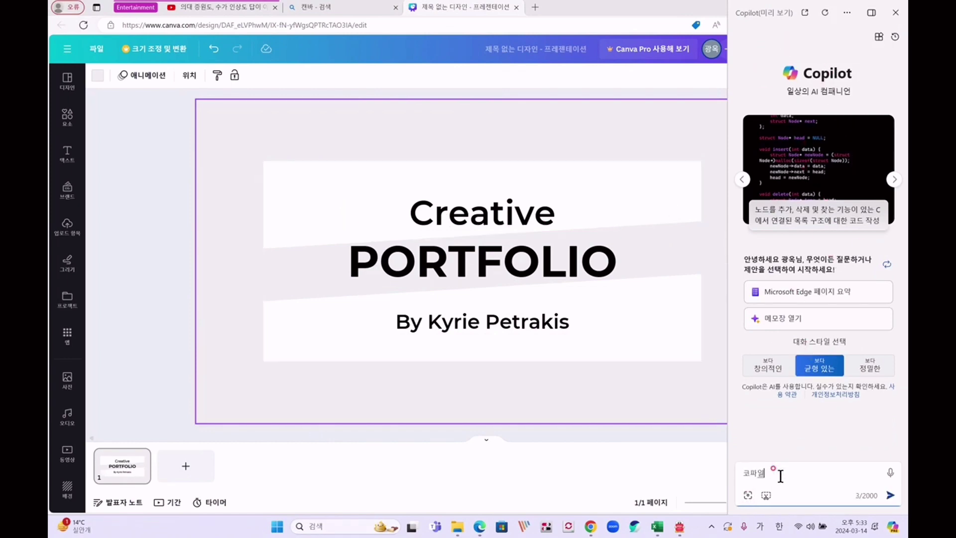
{"action": "type", "text": "럿을 주제로 위"}
{"action": "type", "text": "튜브영상을 만들어"}
{"action": "type", "text": "는데 제목을"}
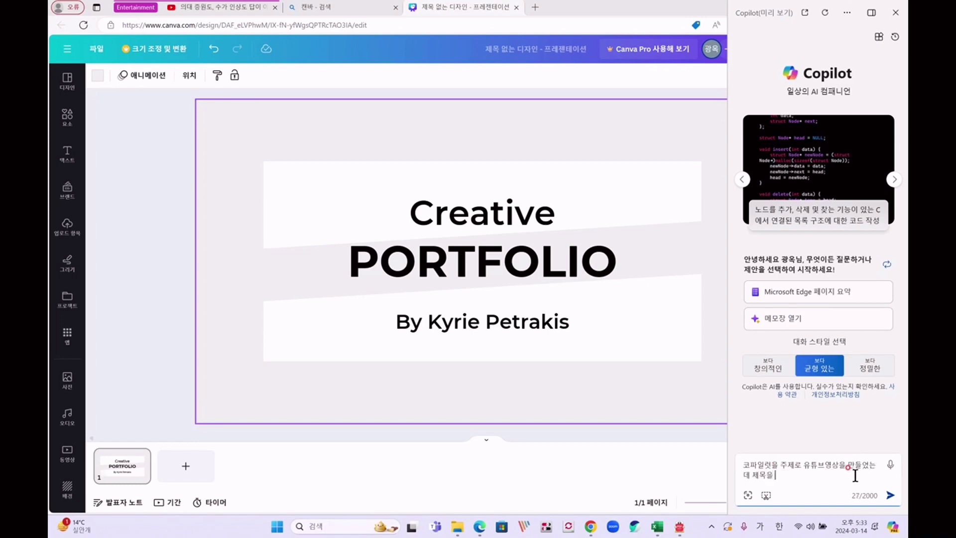
{"action": "type", "text": "뭘라혹하면 좋을까"}
{"action": "key", "text": "Return"}
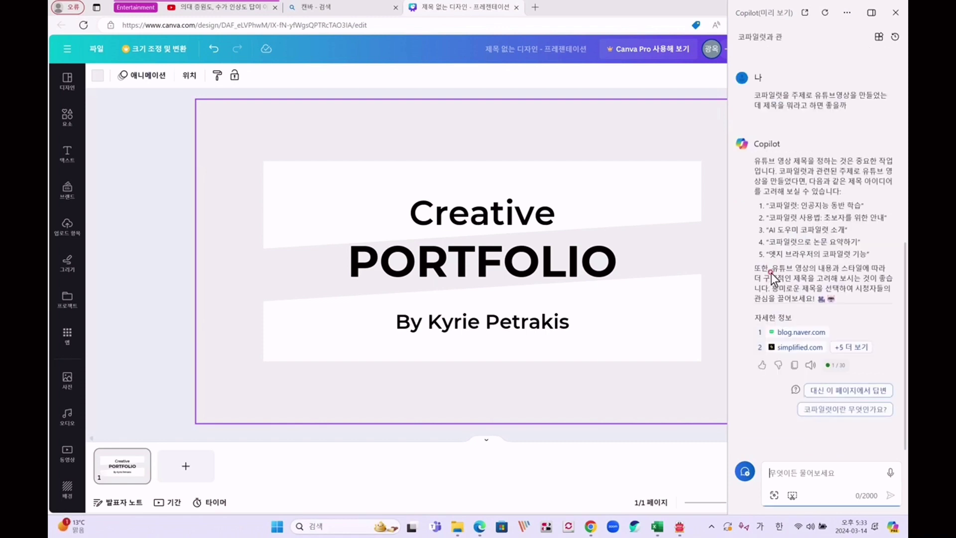
Copy the suggested title "AI 도우미 코파일럿 소개" from Copilot's answer and replace the "PORTFOLIO" text in the Canva design with it.
{"action": "left_click_drag", "start_coordinate": [768, 229], "coordinate": [844, 231]}
{"action": "key", "text": "ctrl+c"}
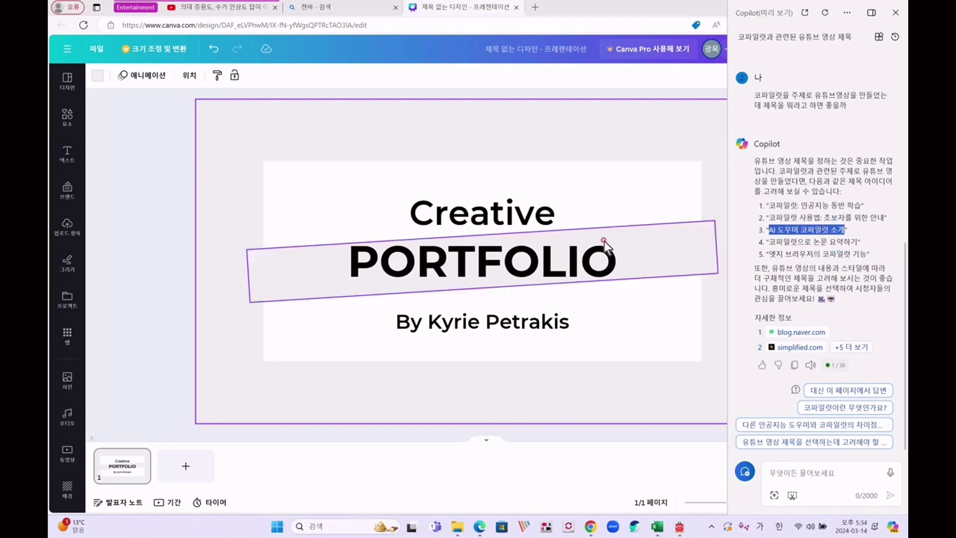
{"action": "left_click", "coordinate": [483, 260]}
{"action": "double_click", "coordinate": [482, 259]}
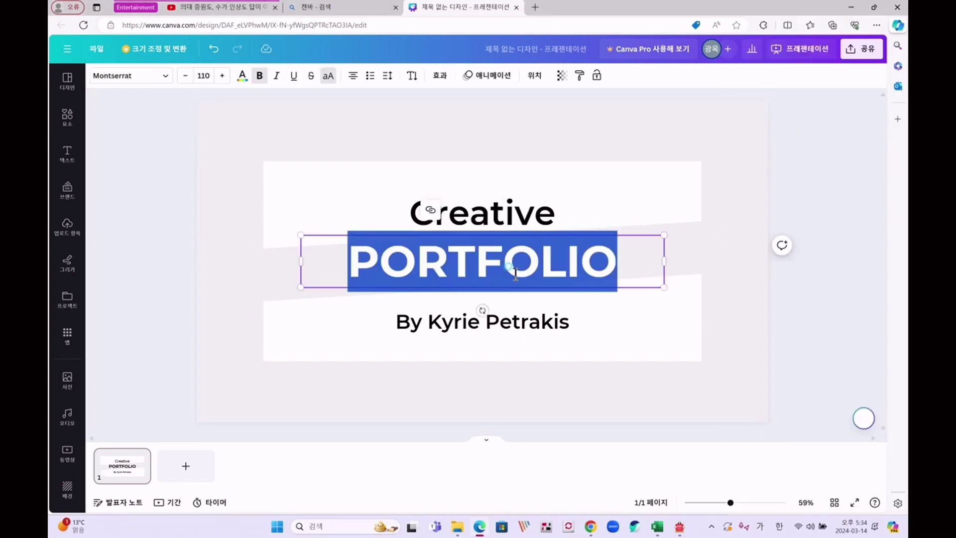
{"action": "key", "text": "ctrl+v"}
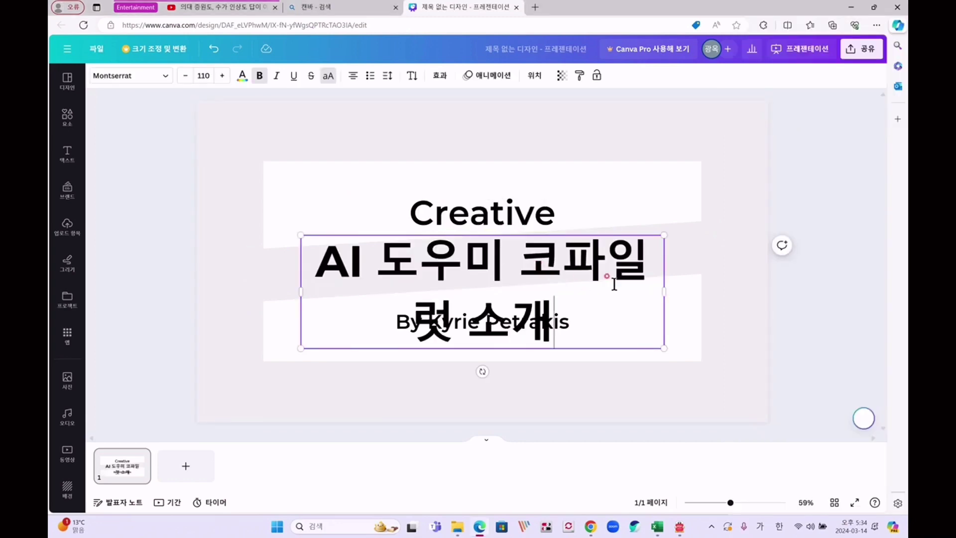
Widen the title text box to fit the title on one line, centre it on the slide, and reopen the Copilot pane.
{"action": "left_click_drag", "start_coordinate": [665, 293], "coordinate": [759, 274]}
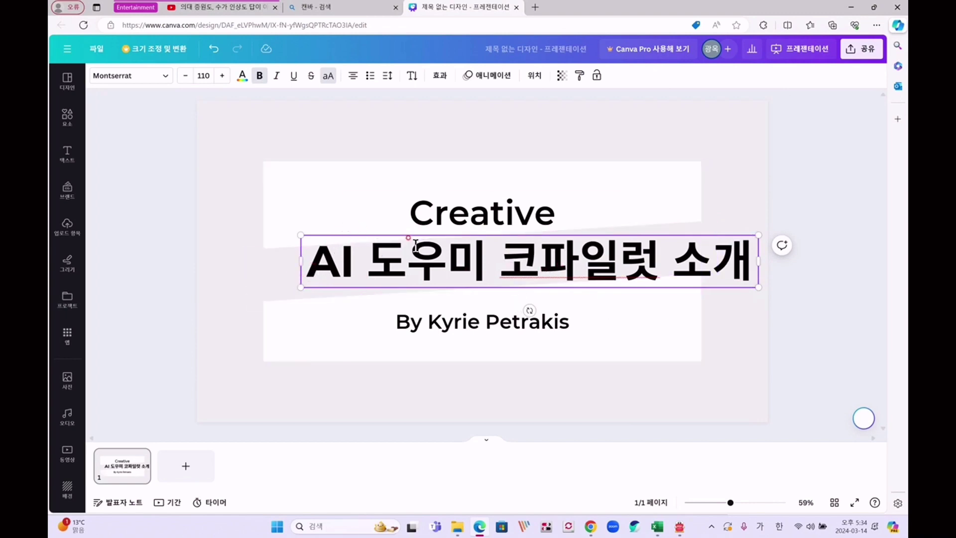
{"action": "key", "text": "ctrl+shift+period"}
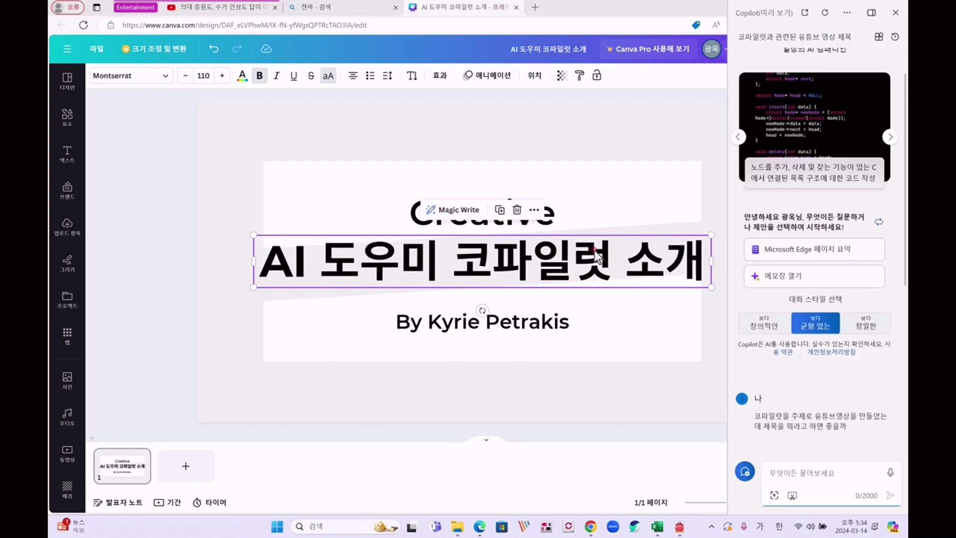